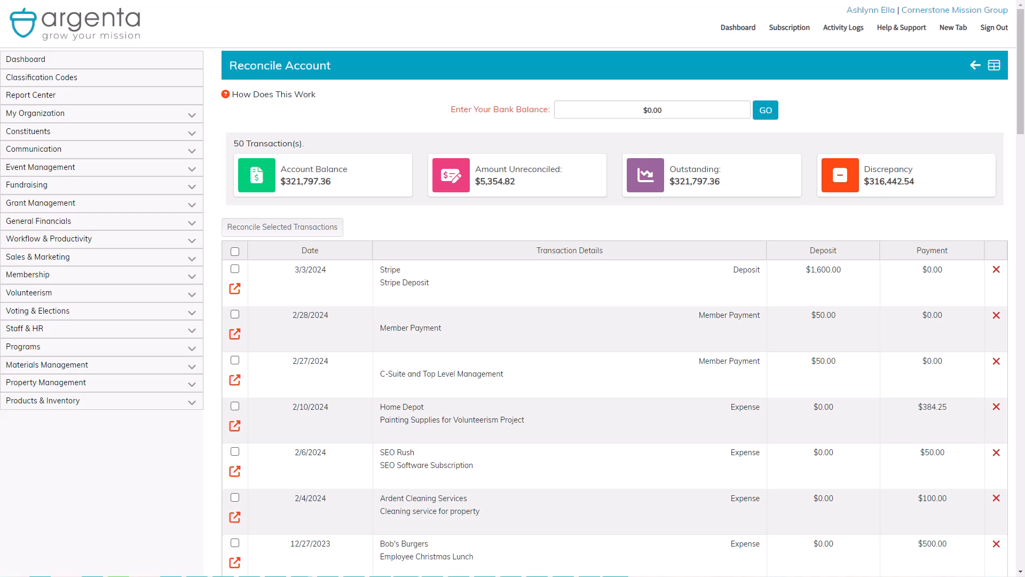
click(235, 269)
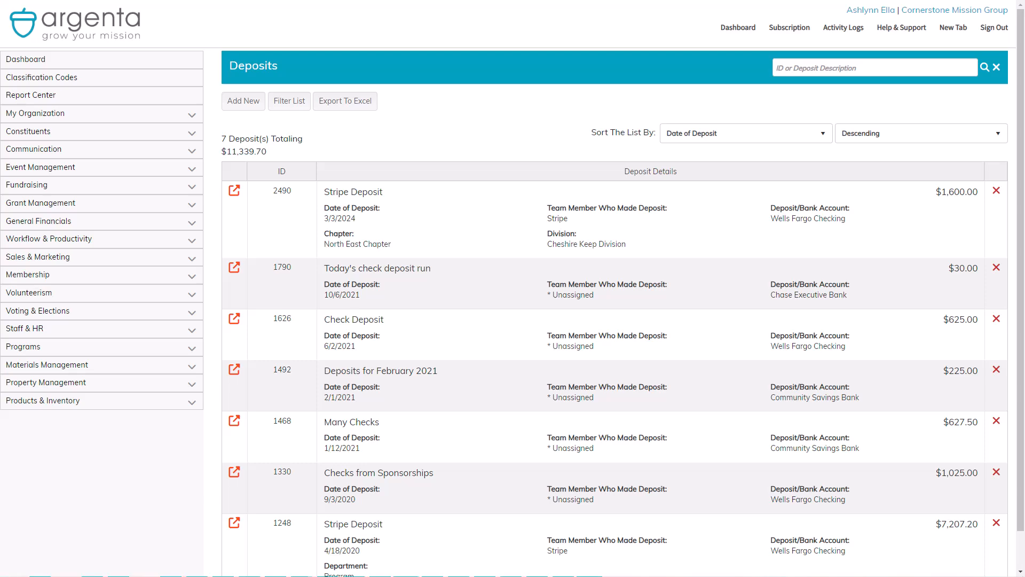
- Start a new deposit record and set Stripe as its associated constituent
click(243, 106)
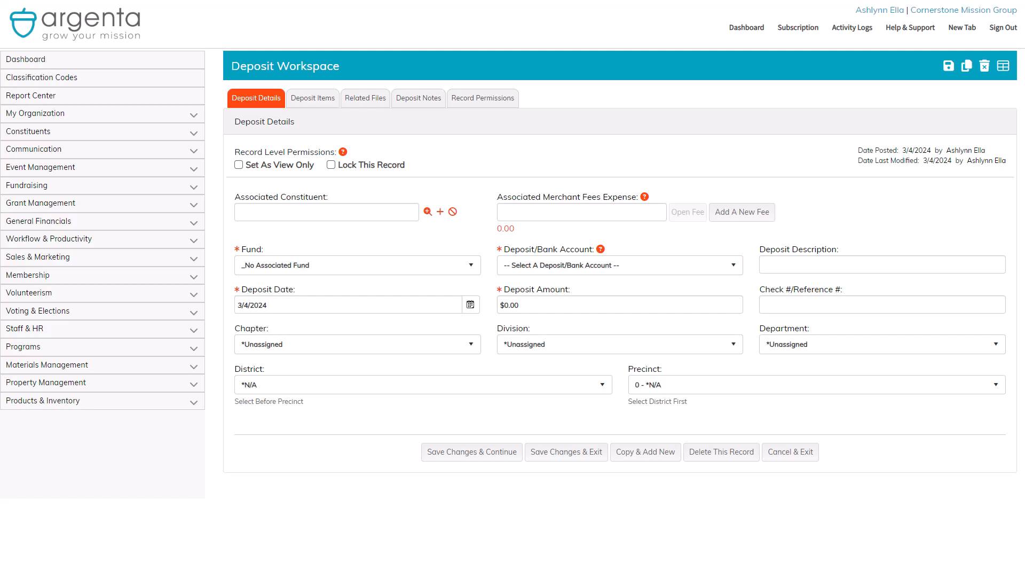
click(428, 212)
text(stripe)
key(Return)
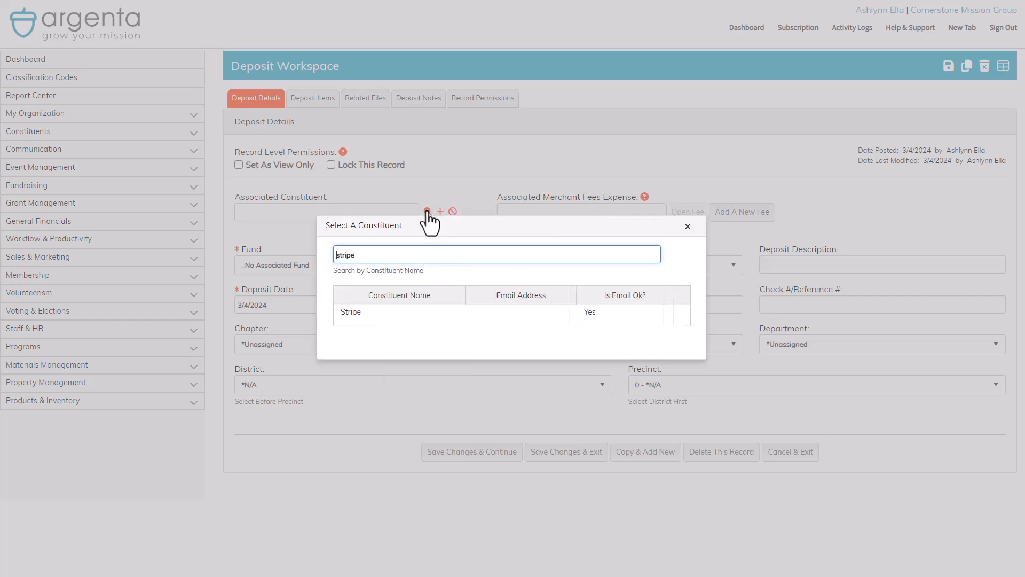
click(675, 316)
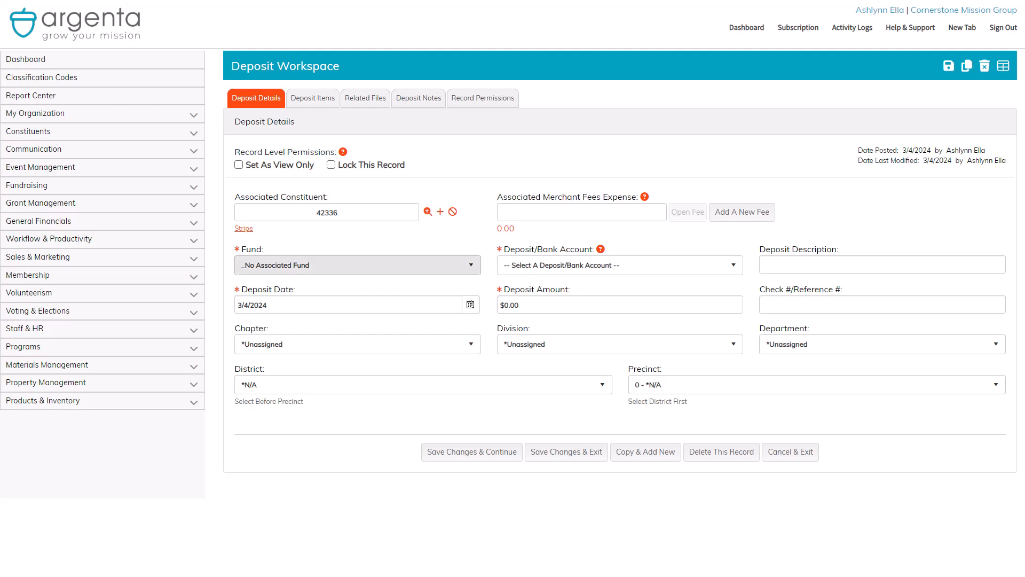
- Assign the deposit to Wells Fargo Checking with _No Associated Fund and describe it as Stripe Deposit
click(353, 265)
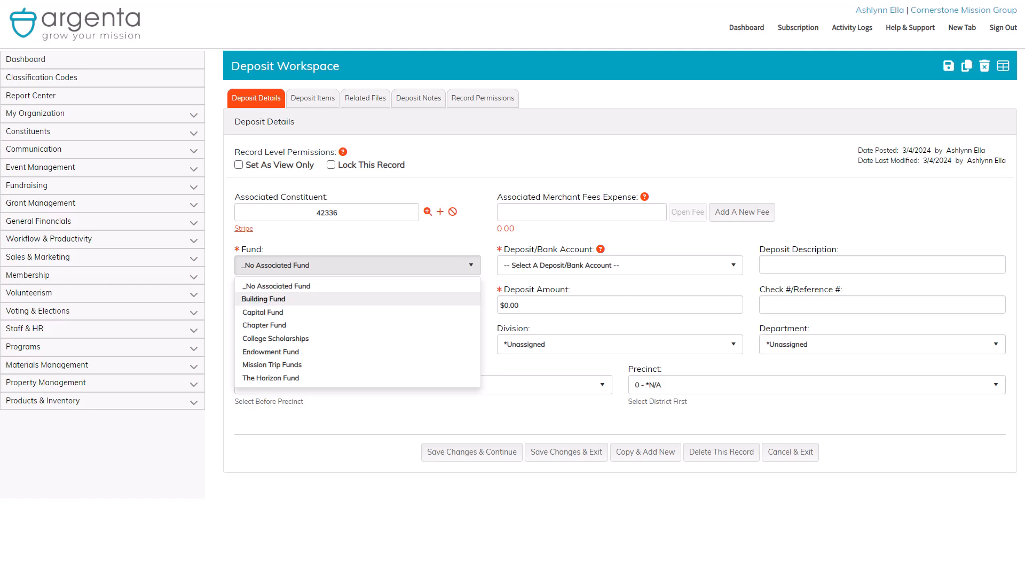
click(264, 325)
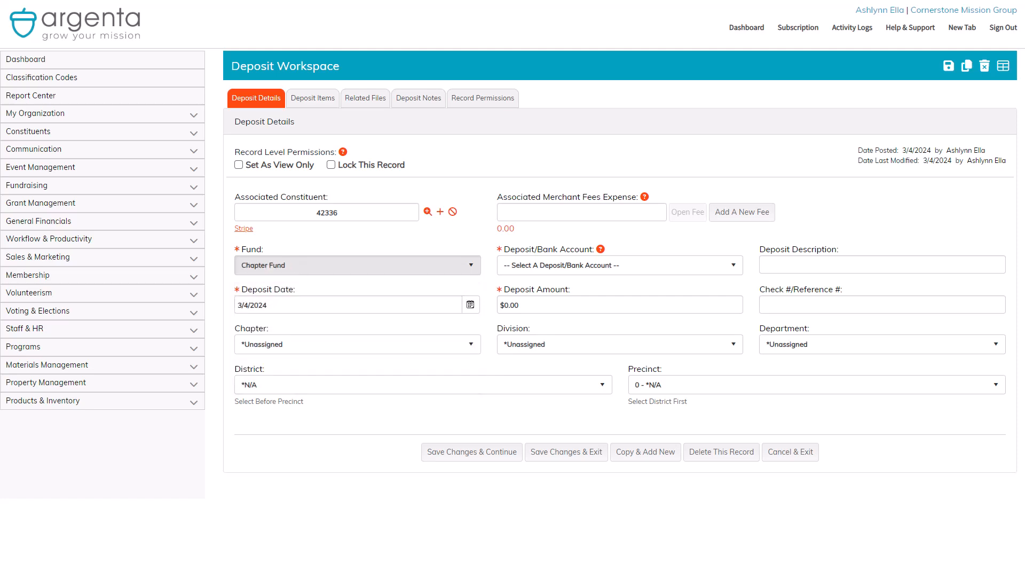
click(737, 272)
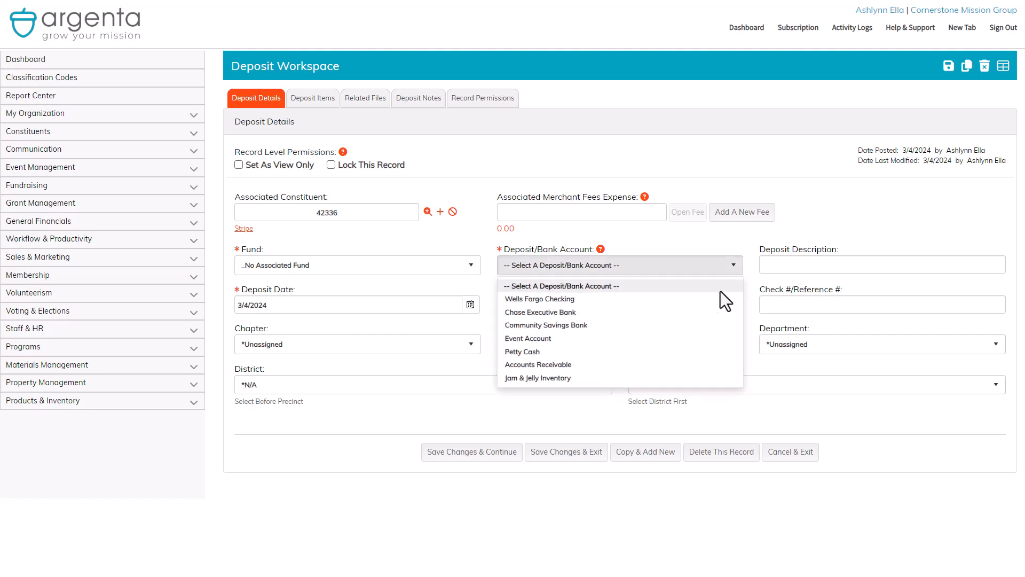
click(718, 299)
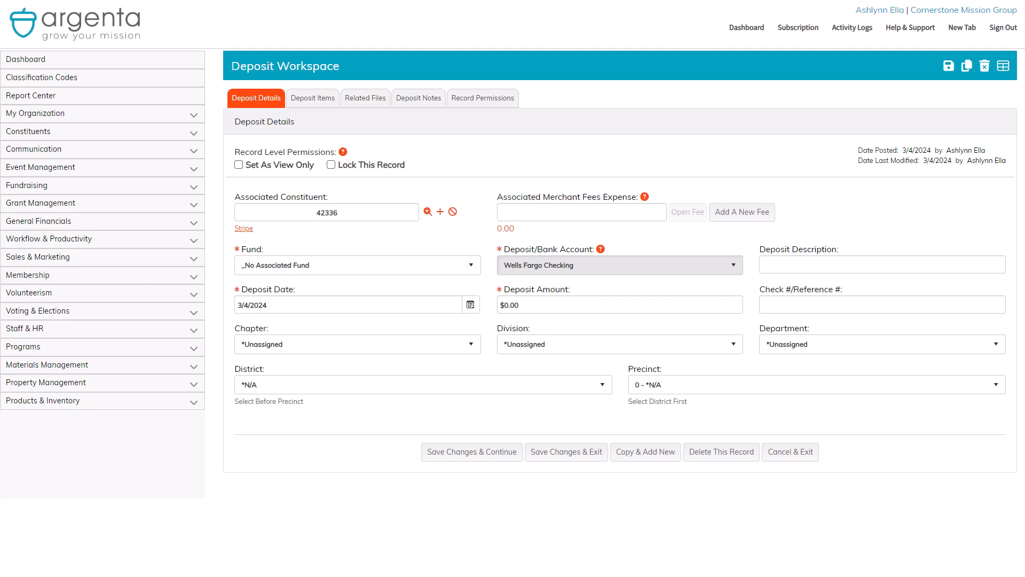
click(882, 264)
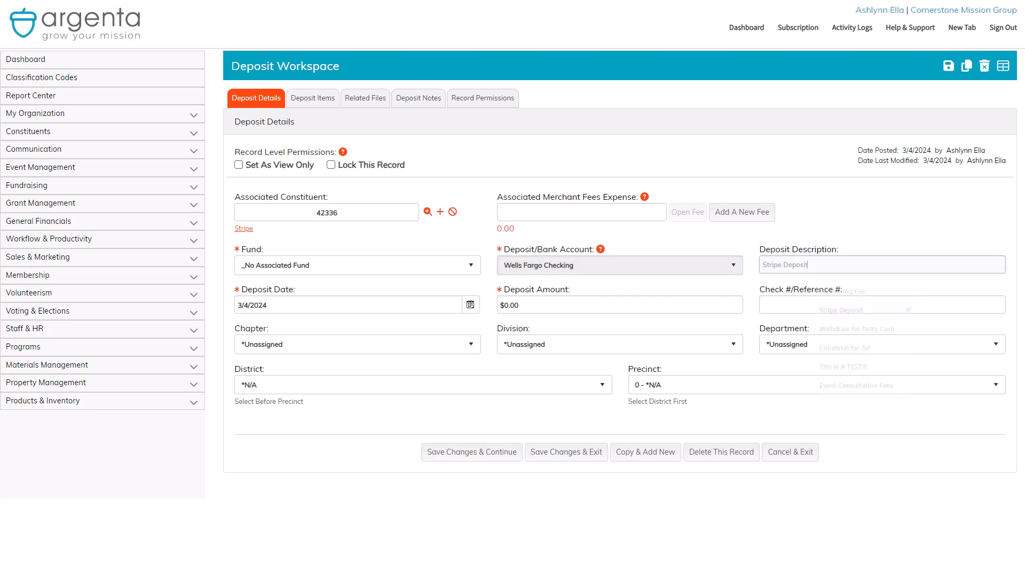
click(854, 288)
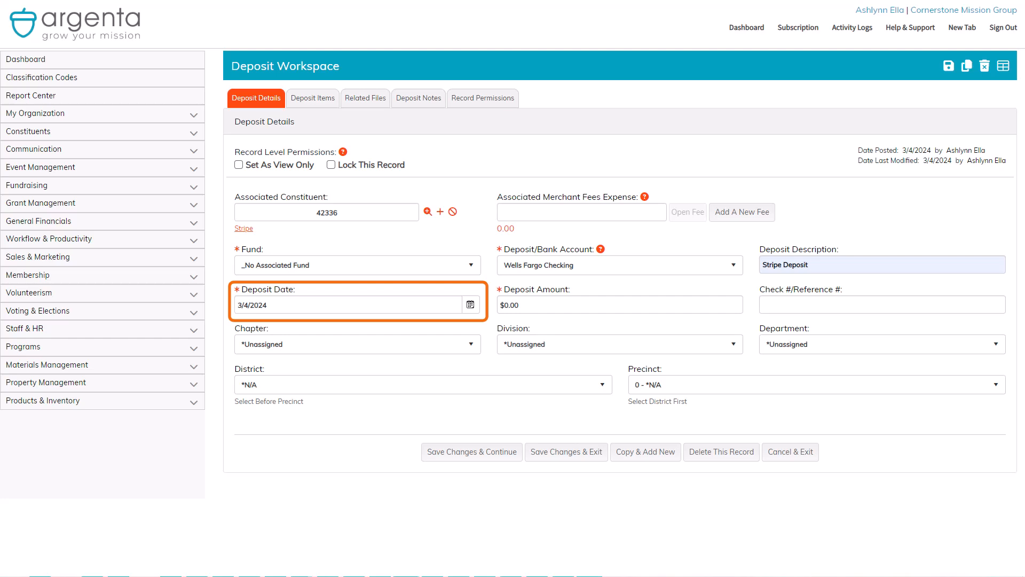
- Set the deposit amount to $550.00 and enter the check/reference number
key(Tab)
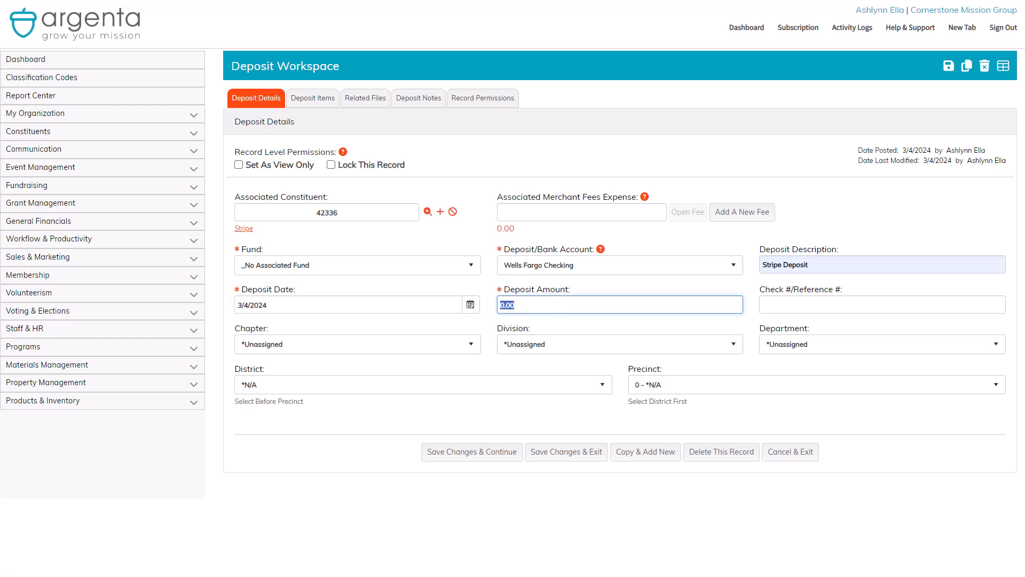
text(550.00)
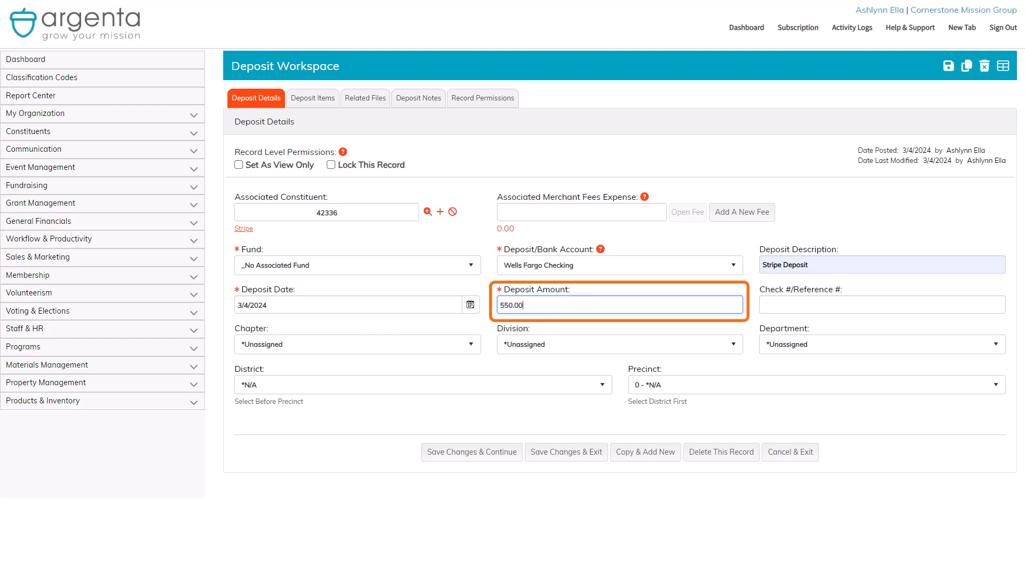
key(Tab)
text(123456789)
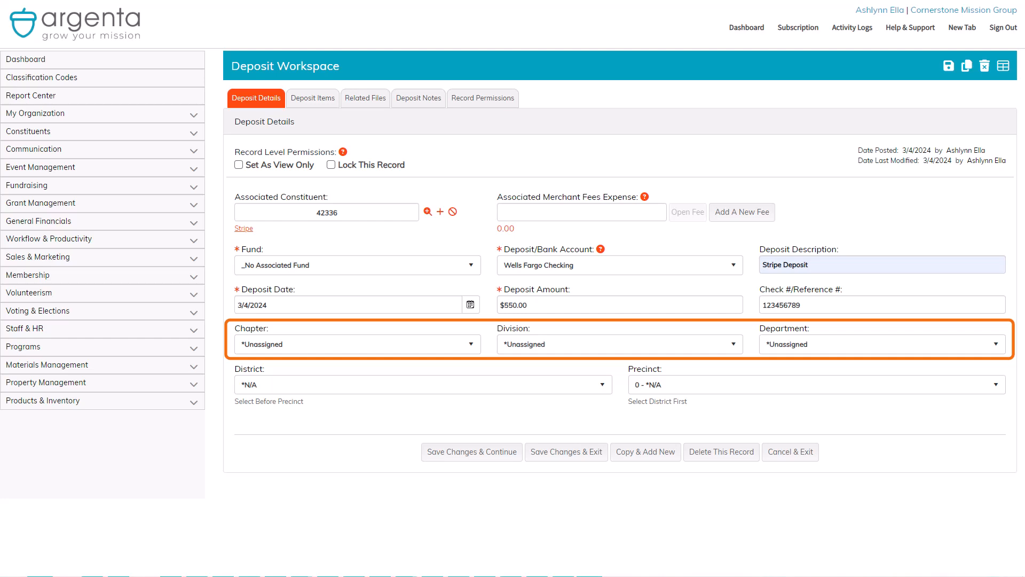
- Classify the deposit under North East Chapter, Canter Core Division and the Program department
click(357, 344)
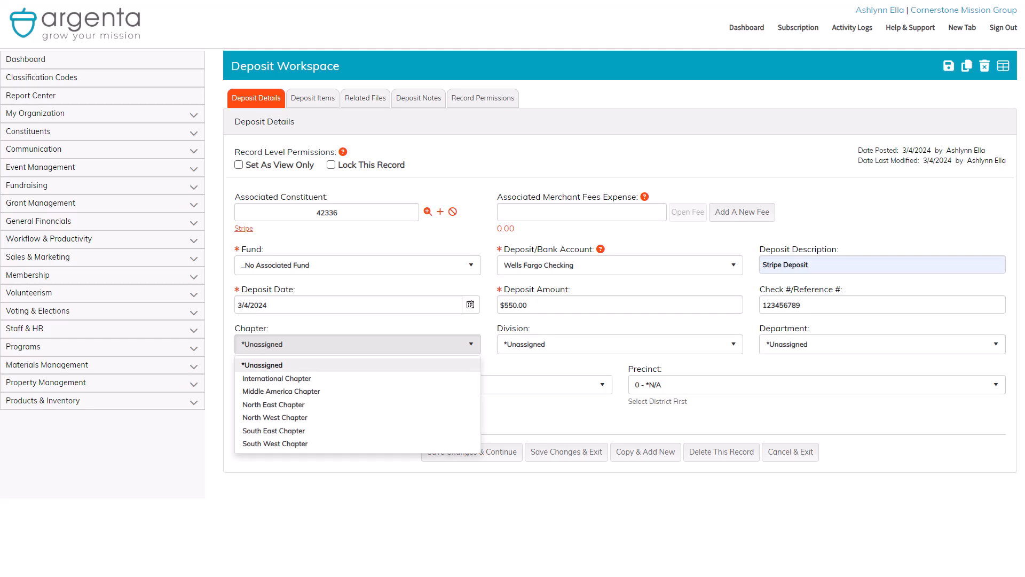
click(320, 404)
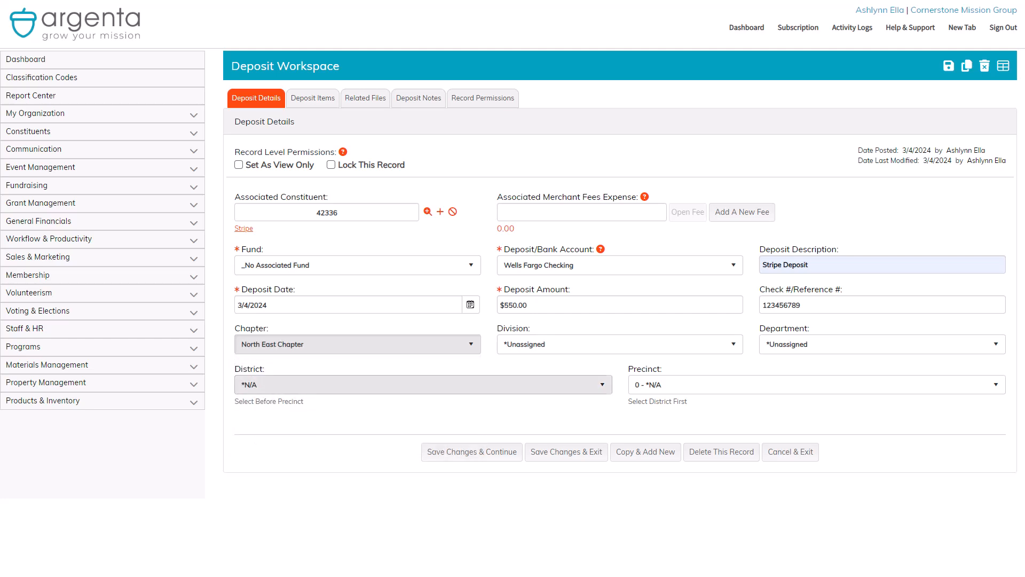
click(620, 345)
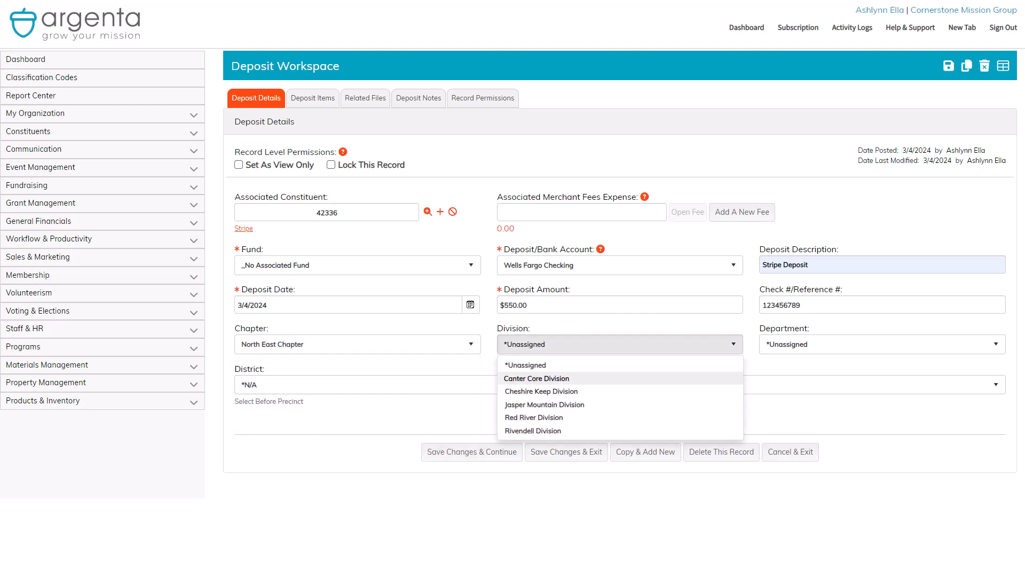
click(545, 378)
click(882, 344)
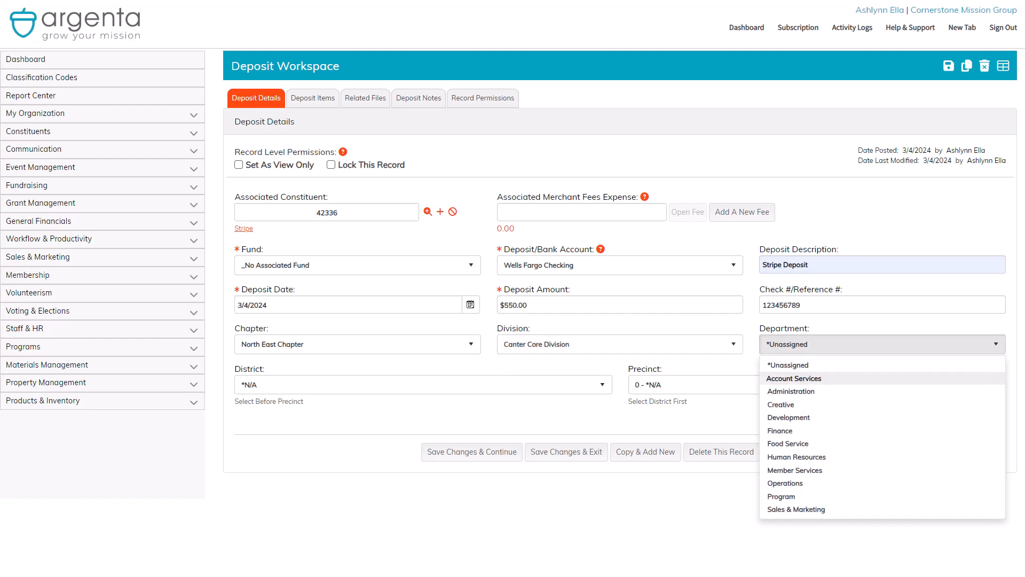
click(781, 496)
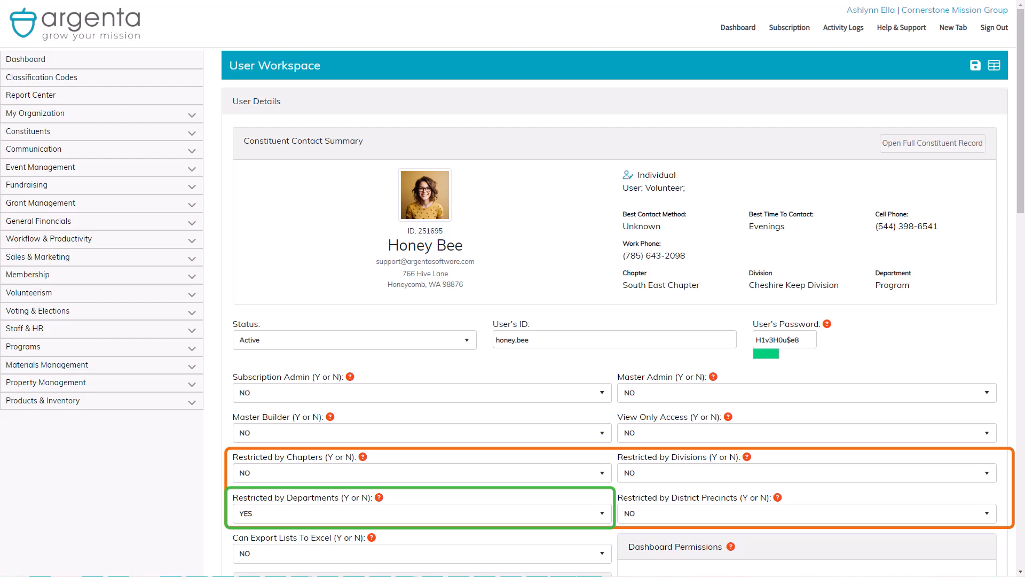
- Grant the department-restricted user permission for the Sales & Marketing department in the user record
scroll(146, 458, down, 10)
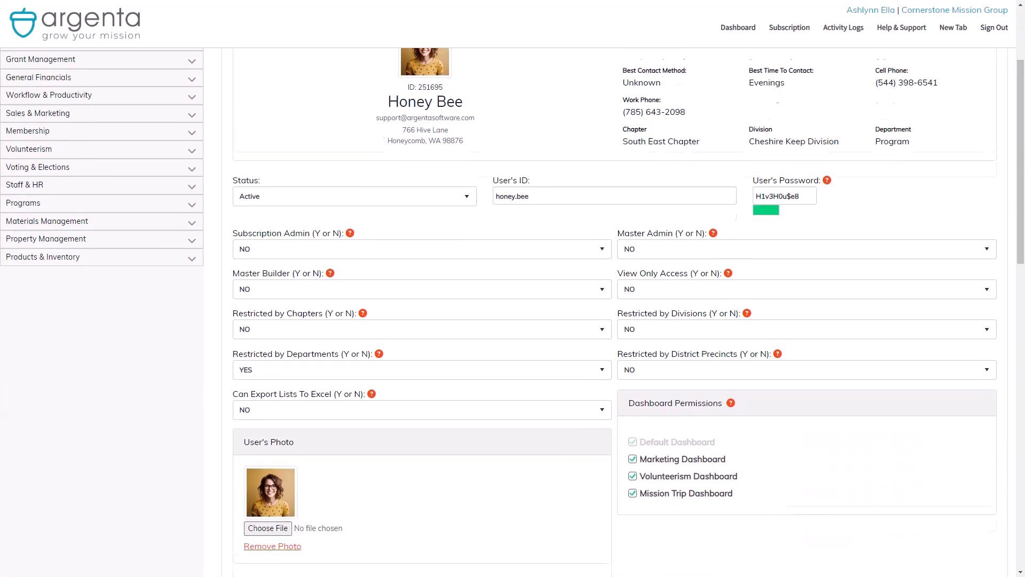
scroll(619, 431, down, 7)
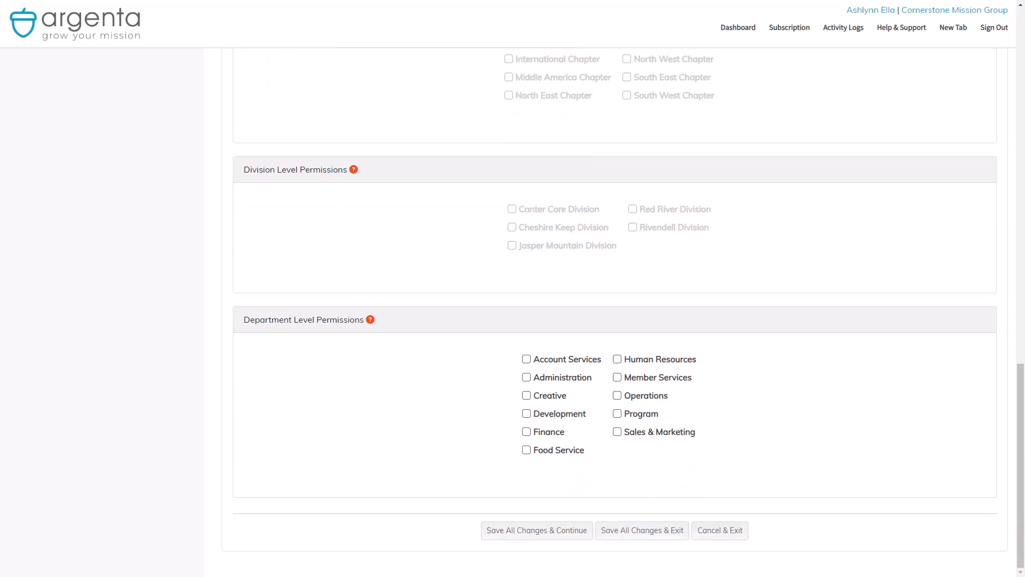
click(618, 432)
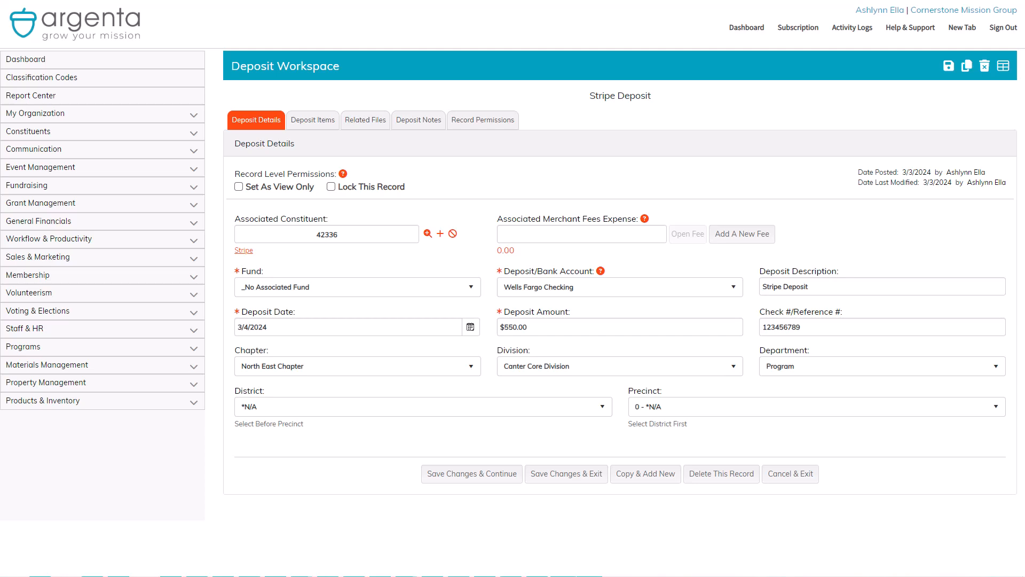
- Add the $500.00 donation and the $50.00 member payment from undeposited funds to the Stripe deposit
click(313, 127)
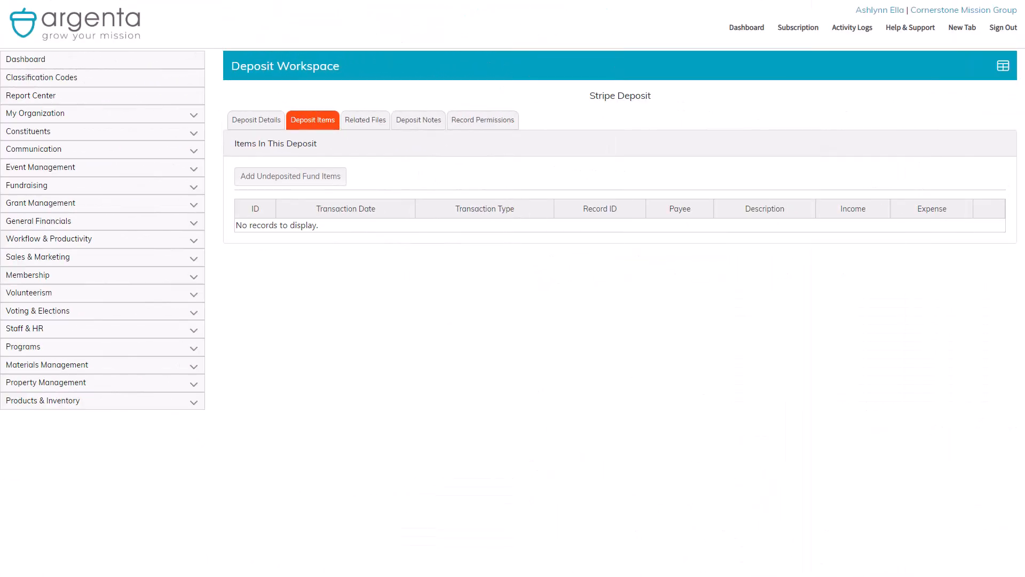
click(291, 176)
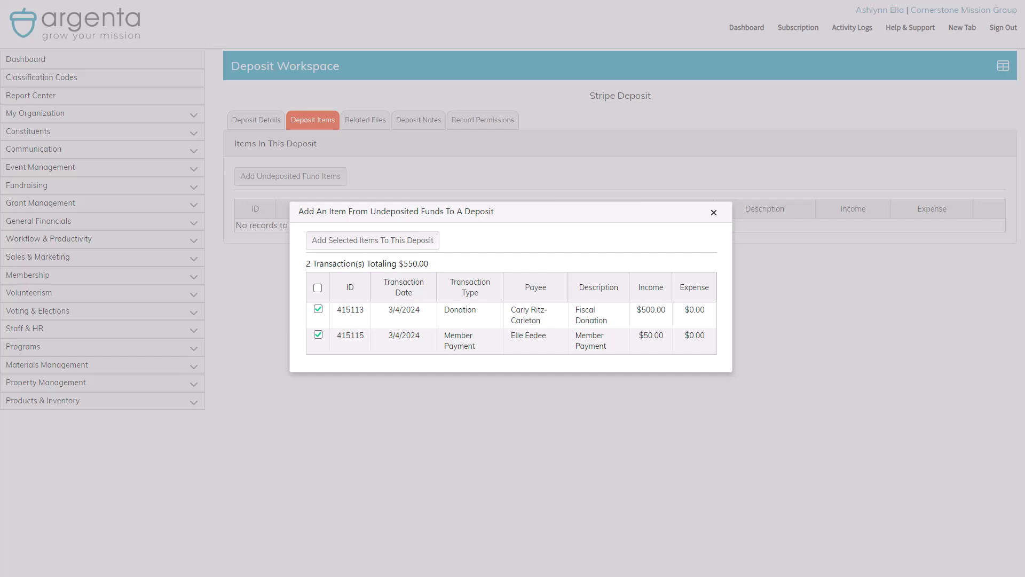
click(368, 247)
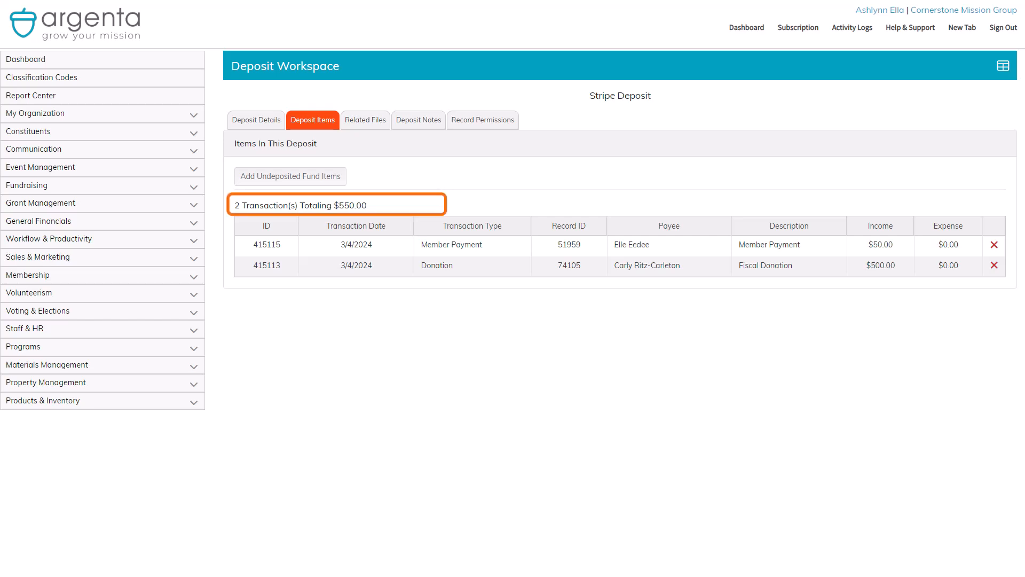
- Compare the deposit's details with its items and check whether undeposited fund items remain to add
click(259, 126)
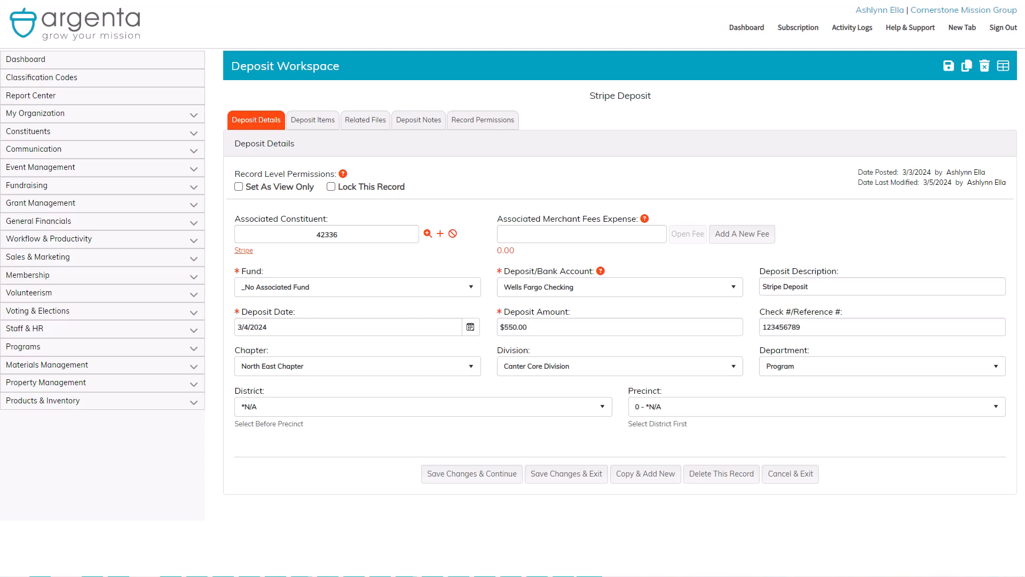
click(314, 123)
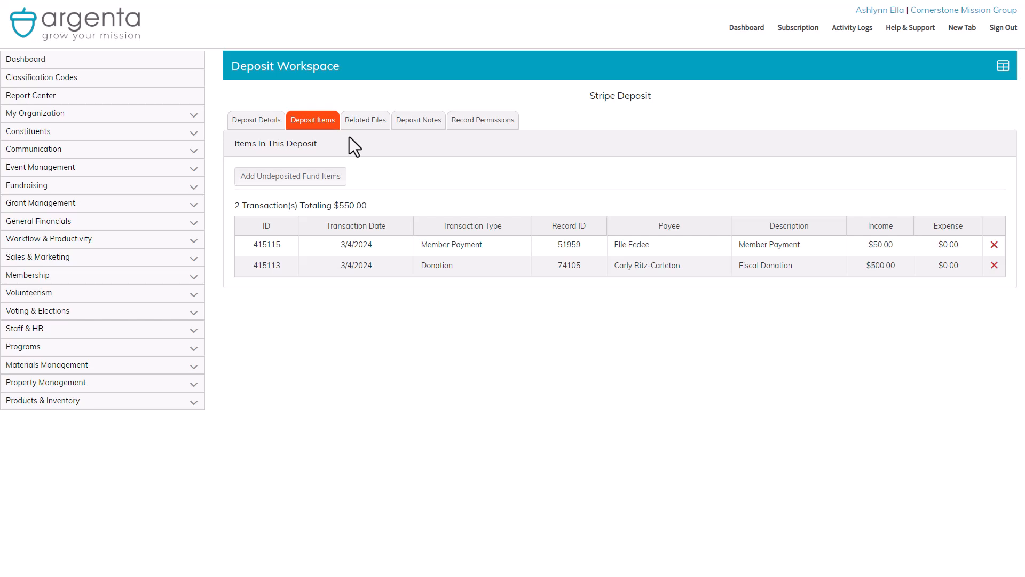
click(307, 182)
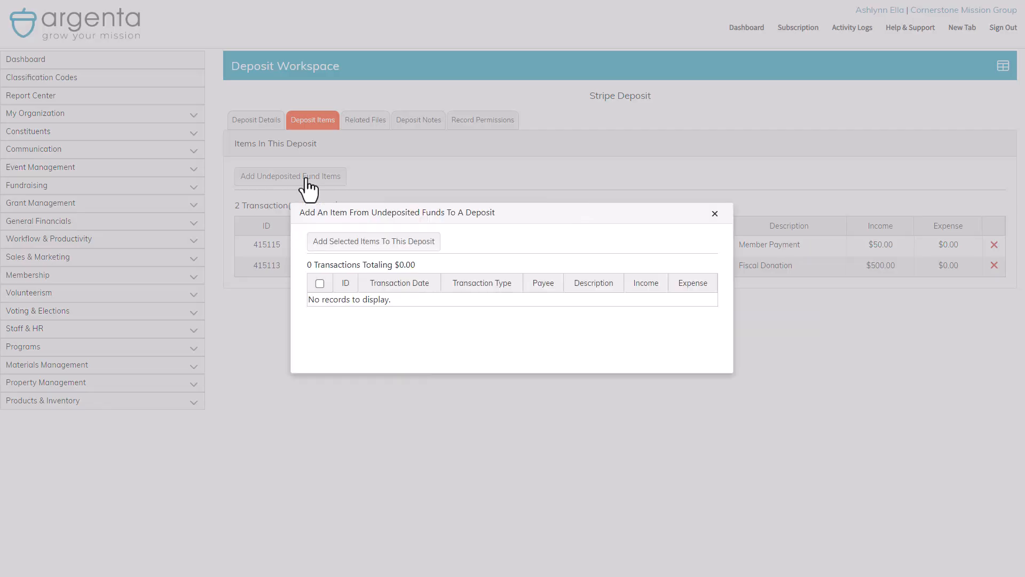
click(715, 214)
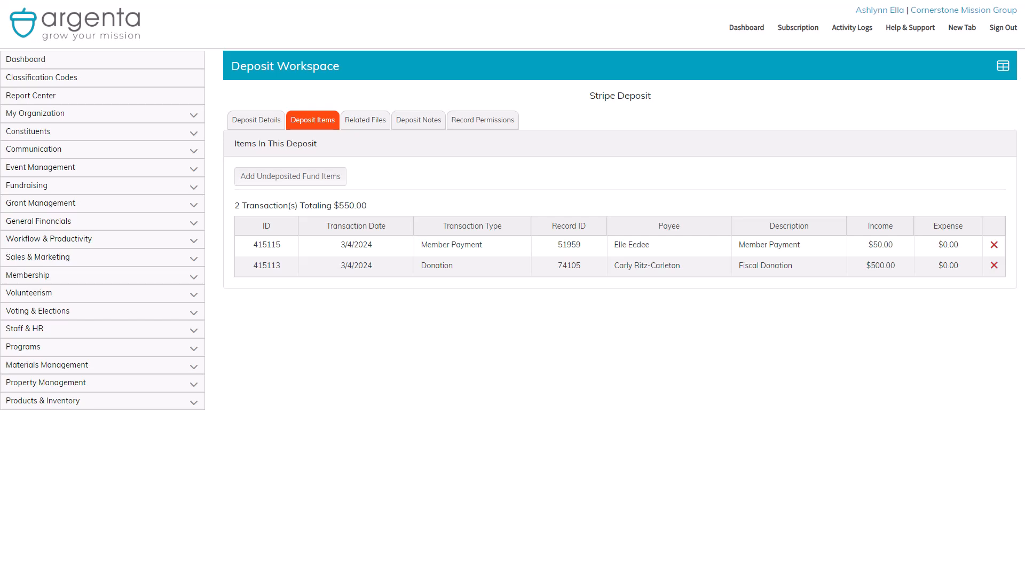
- Review the deposit's record permissions, related files and notes
click(483, 123)
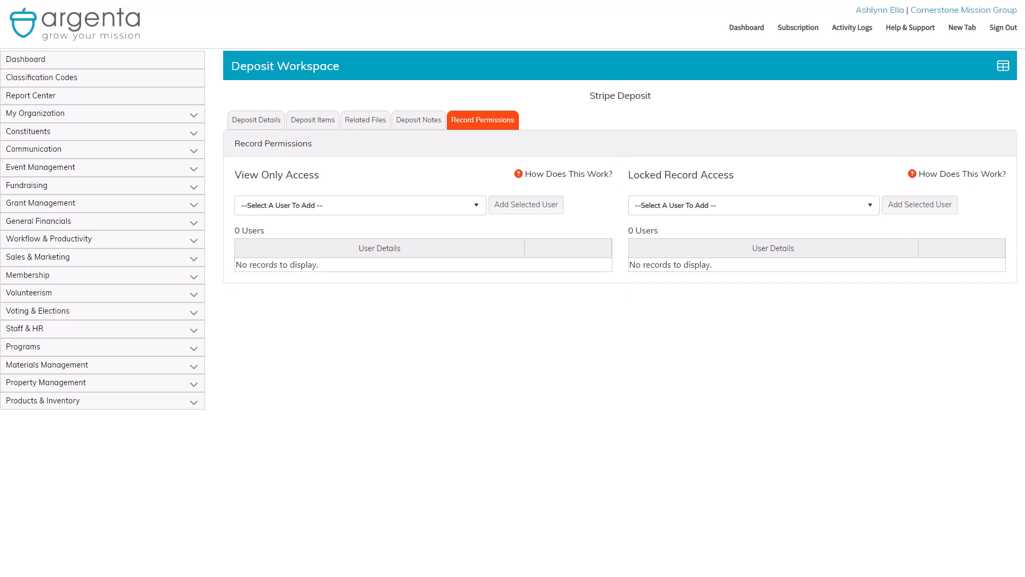
click(363, 128)
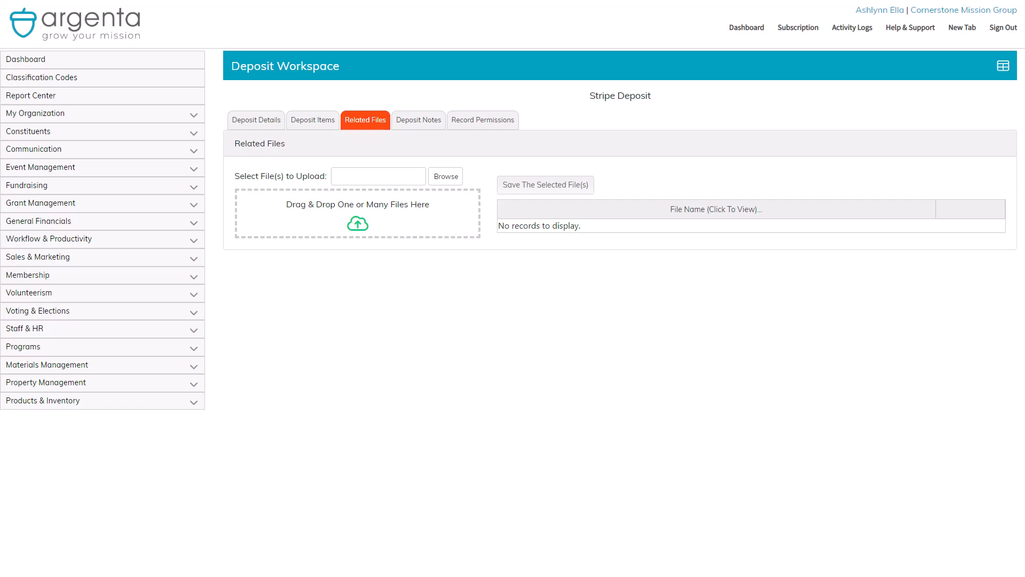
click(419, 120)
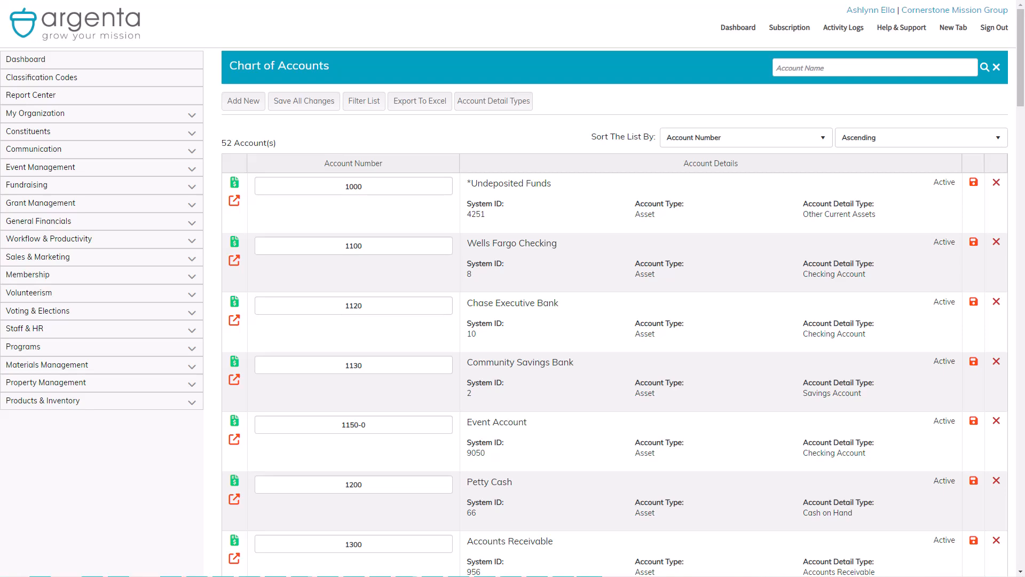
- Open the Wells Fargo Checking register from the chart of accounts and go to its account reconciliation
click(235, 242)
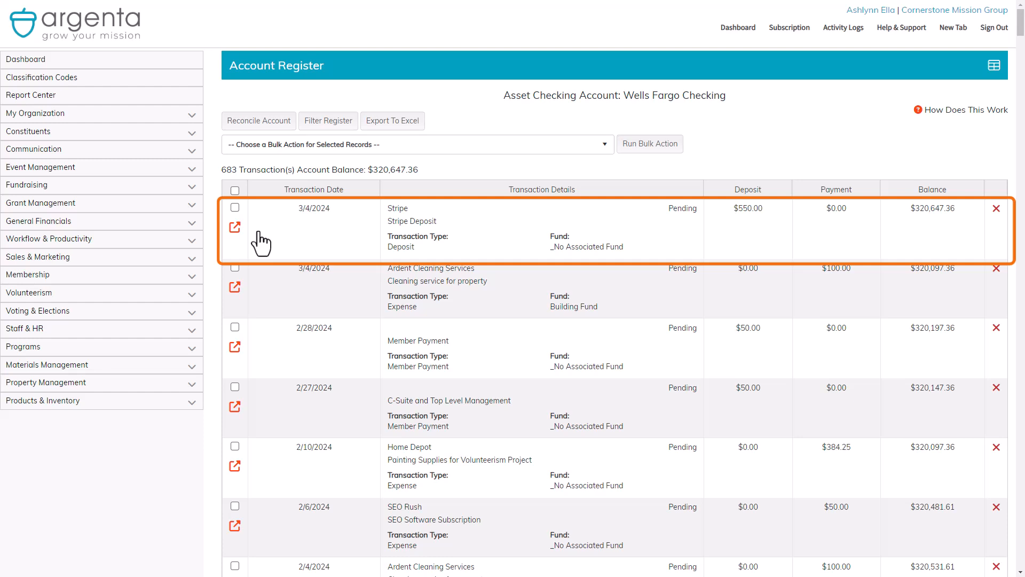
click(251, 121)
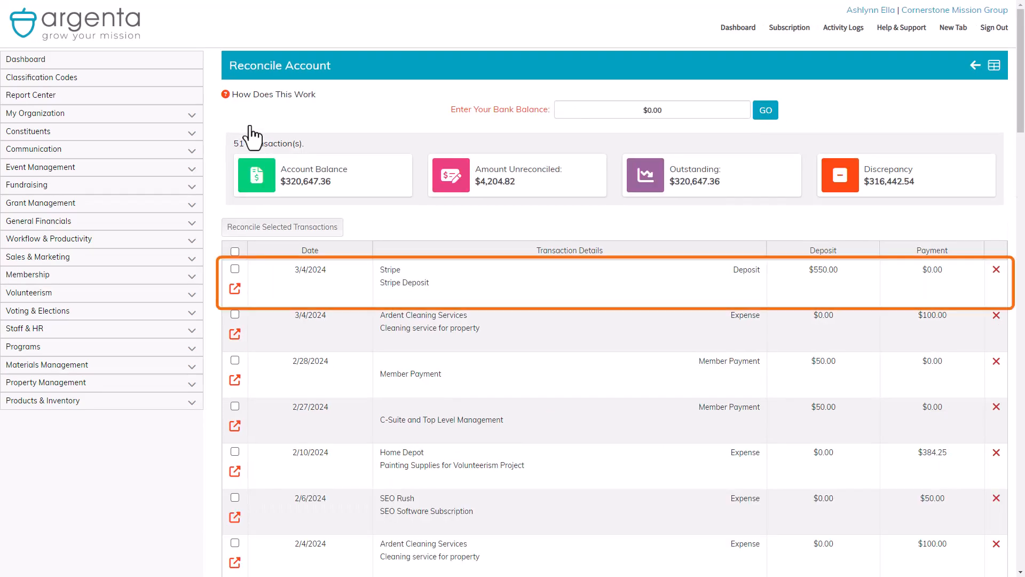